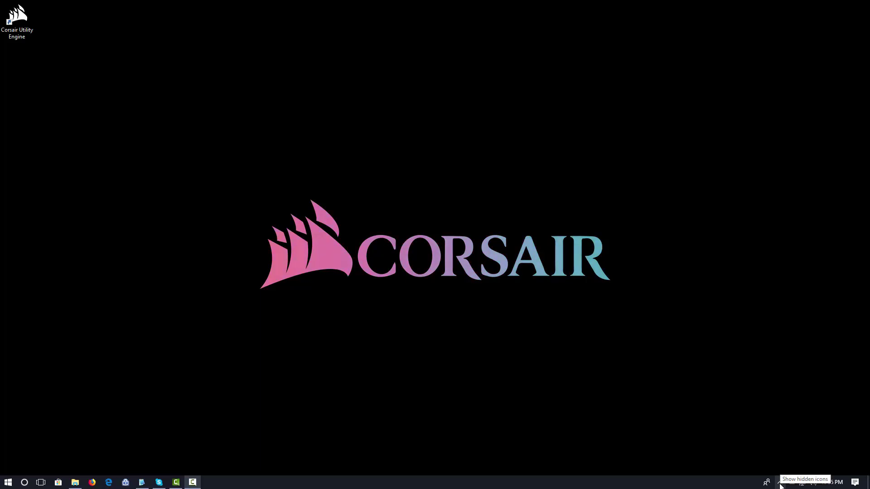
- From the hidden tray icons, choose 'Show CUE space' on the Corsair icon to open the empty panel
{"action": "left_click", "coordinate": [779, 482]}
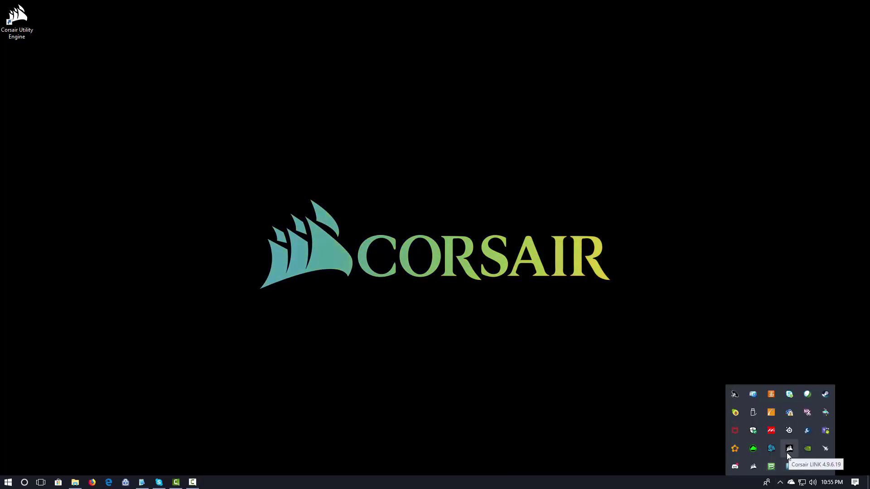
{"action": "right_click", "coordinate": [754, 467]}
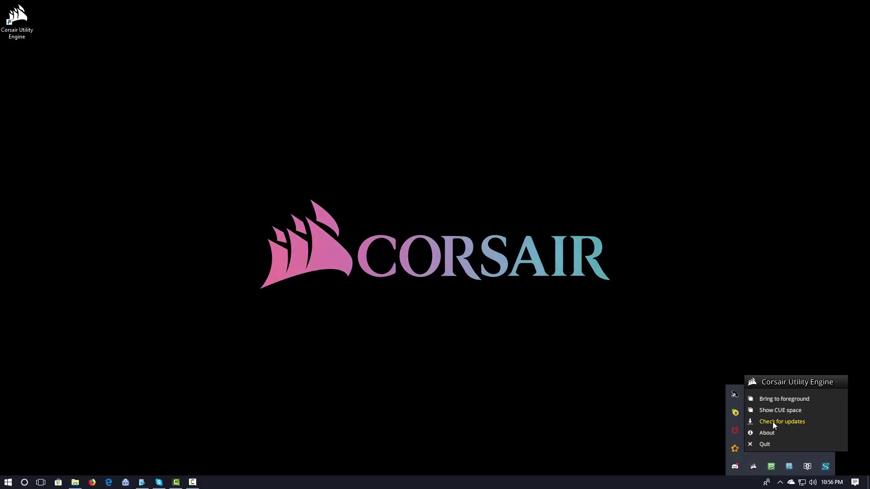
{"action": "left_click", "coordinate": [776, 410]}
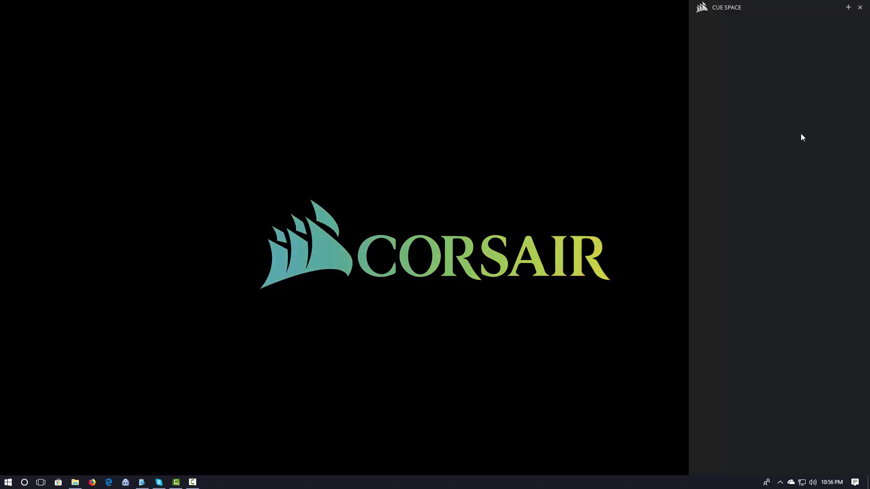
- Tick H115I PRO, HX1200I, COMMANDER PRO, Intel Core i7 7700K and GTX 1070 in the CUE Space device list
{"action": "left_click", "coordinate": [847, 8]}
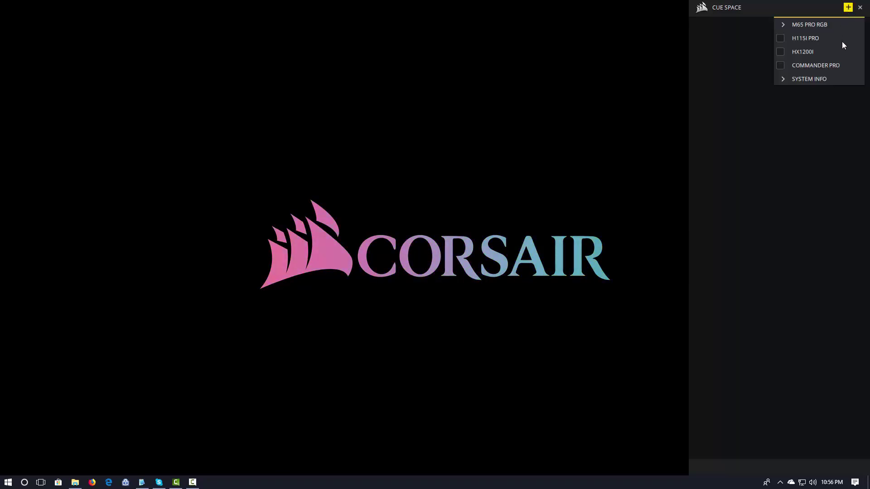
{"action": "left_click", "coordinate": [780, 37]}
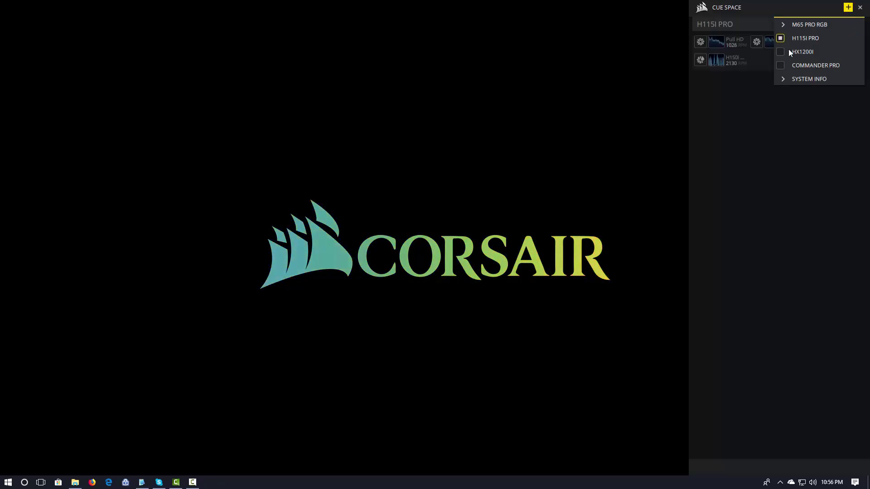
{"action": "left_click", "coordinate": [781, 51]}
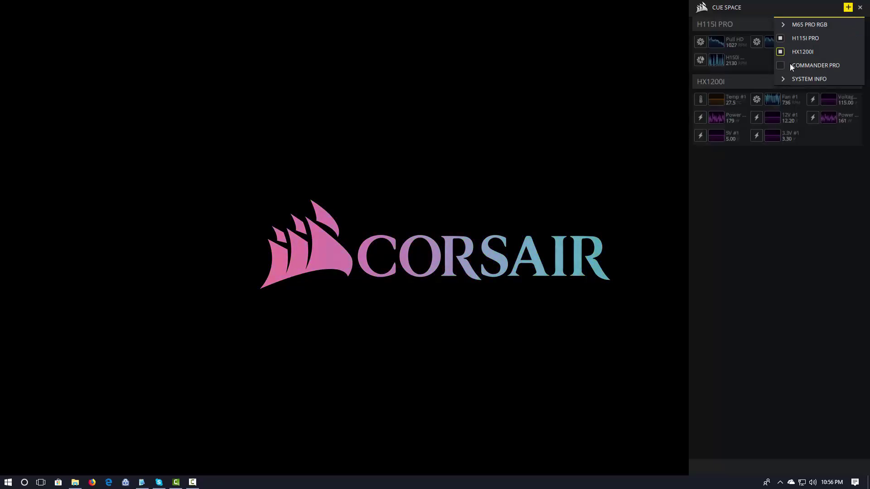
{"action": "left_click", "coordinate": [780, 64]}
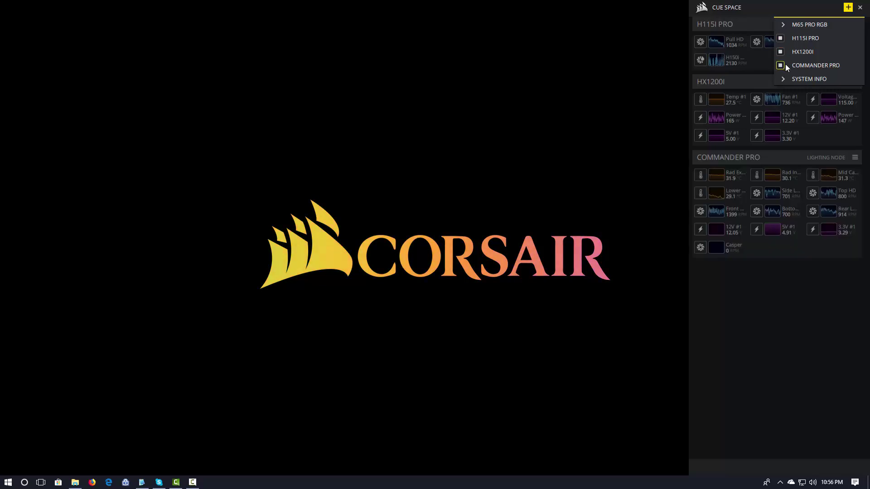
{"action": "left_click", "coordinate": [783, 79]}
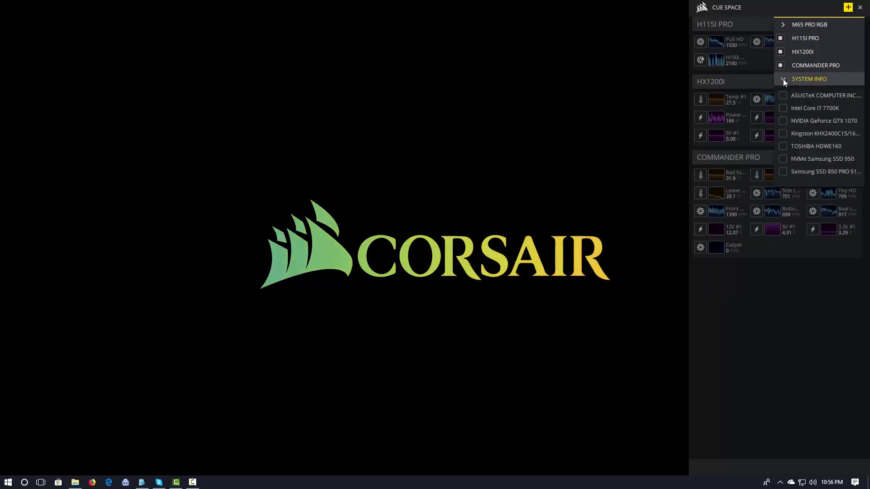
{"action": "left_click", "coordinate": [783, 109]}
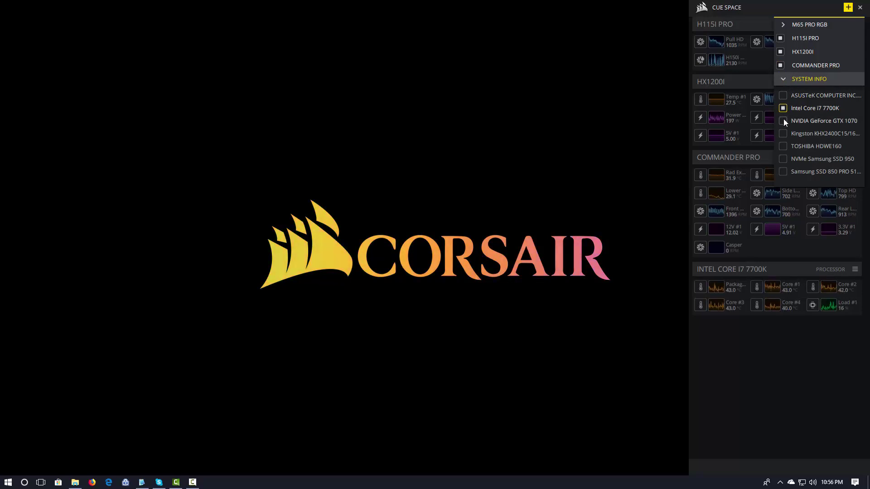
{"action": "left_click", "coordinate": [783, 121]}
{"action": "left_click", "coordinate": [774, 392]}
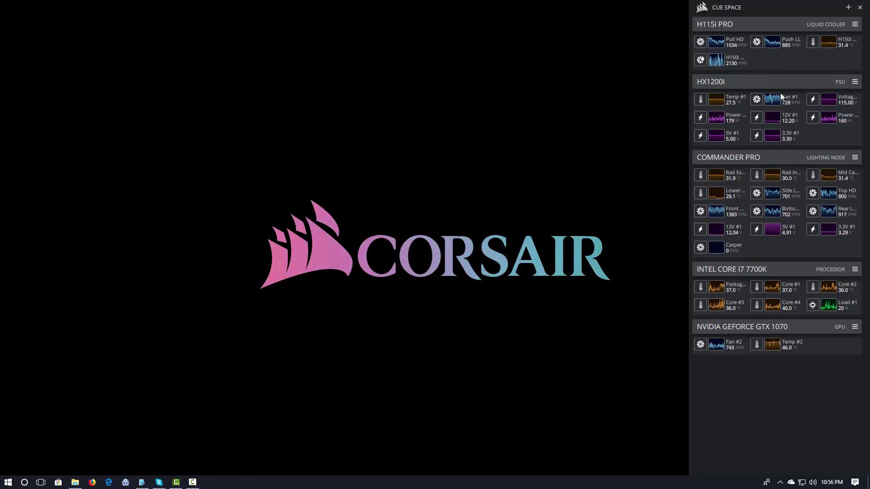
- Drag the HX1200I widget by its header to the bottom of CUE Space, below GTX 1070
{"action": "left_click_drag", "start_coordinate": [816, 82], "coordinate": [823, 318]}
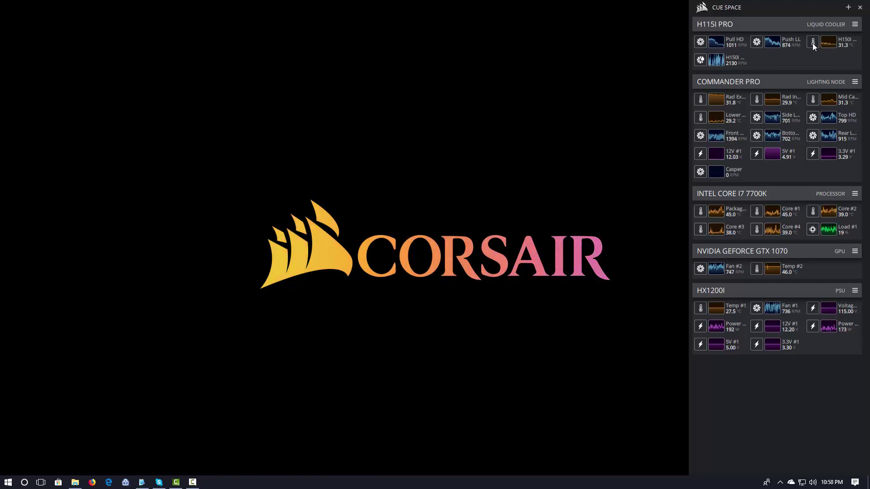
- Hide the H115I PRO widget's graphs and confirm the Lower Case sensor tile name unchanged
{"action": "left_click", "coordinate": [855, 25]}
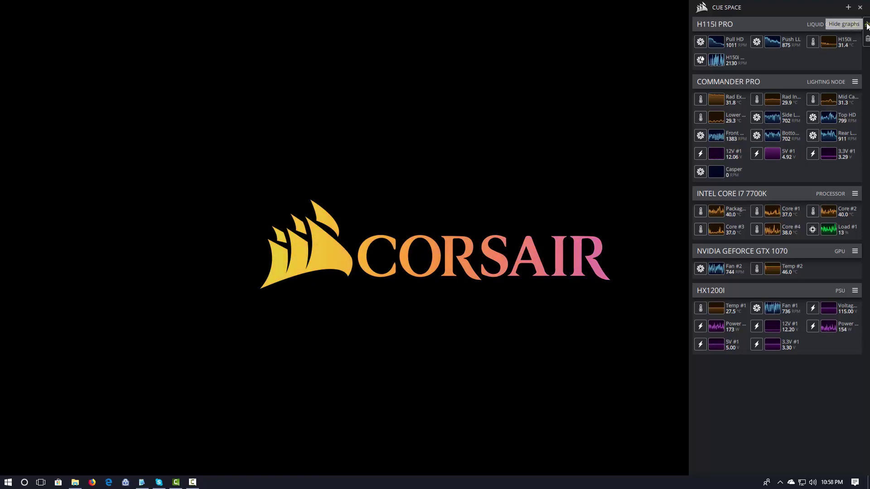
{"action": "left_click", "coordinate": [866, 25]}
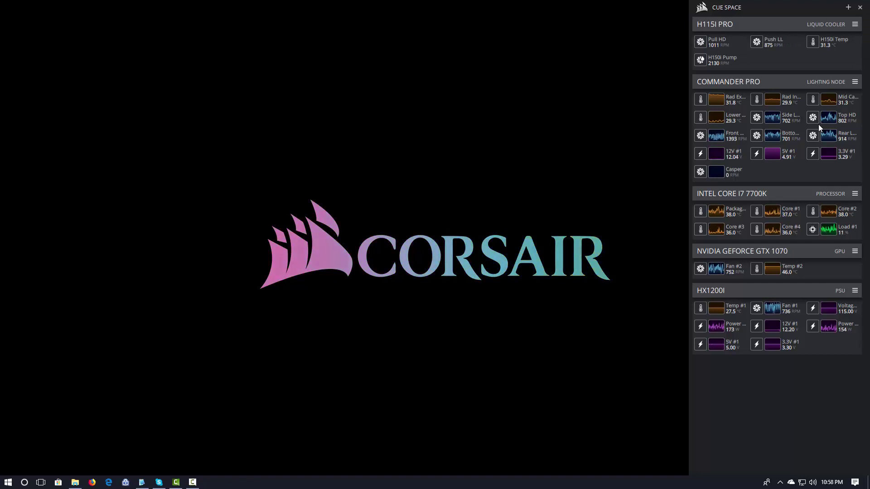
{"action": "double_click", "coordinate": [734, 116]}
{"action": "key", "text": "Return"}
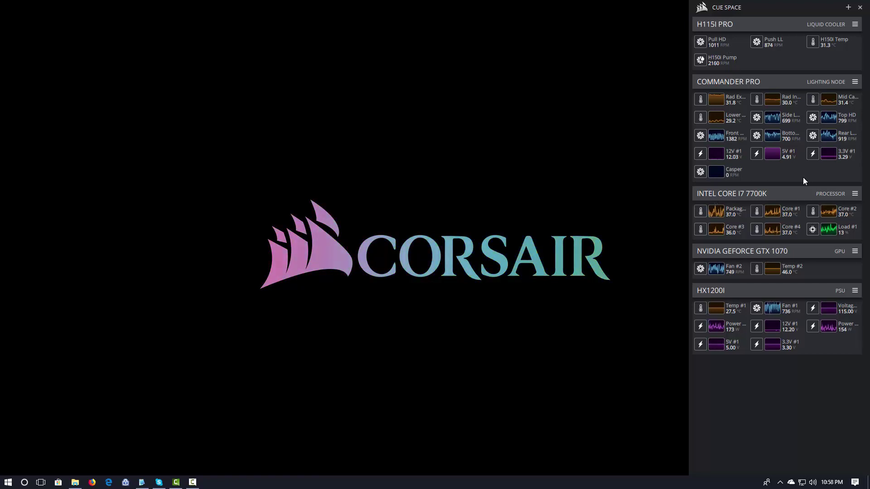
- Close CUE Space and use the Corsair tray icon's 'Bring to foreground' to raise the iCUE window
{"action": "left_click", "coordinate": [860, 8]}
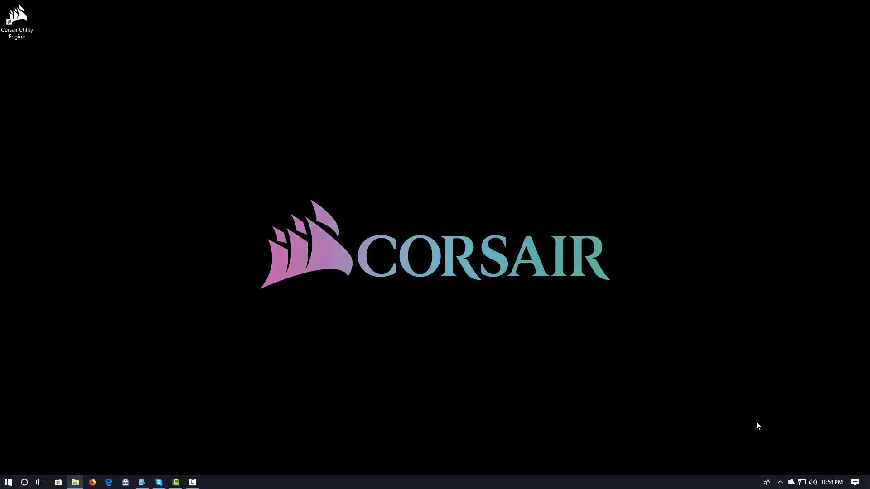
{"action": "left_click", "coordinate": [780, 481]}
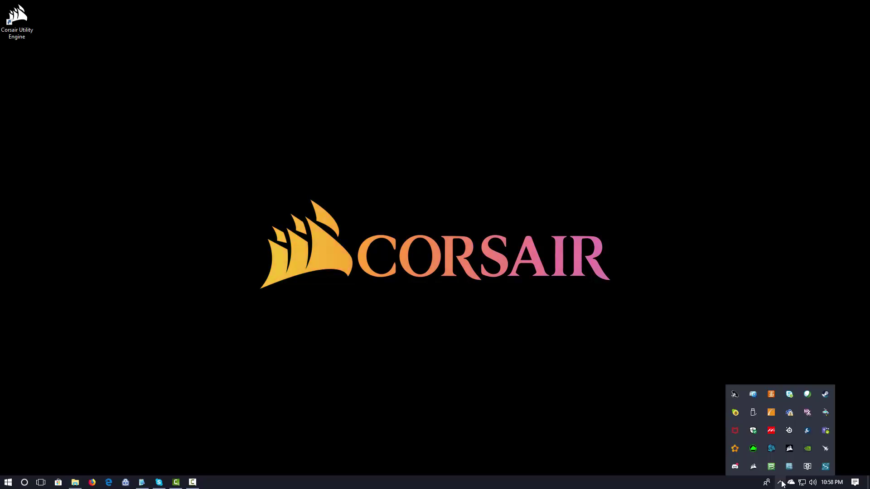
{"action": "right_click", "coordinate": [754, 467]}
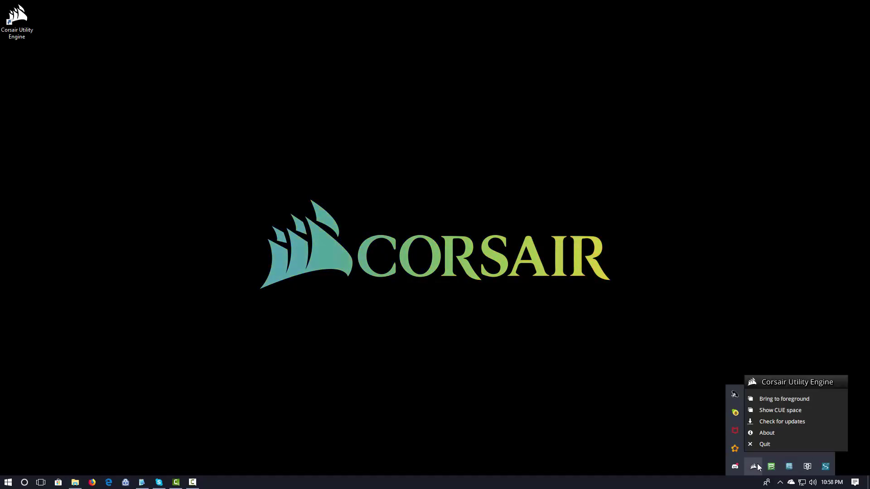
{"action": "left_click", "coordinate": [775, 400]}
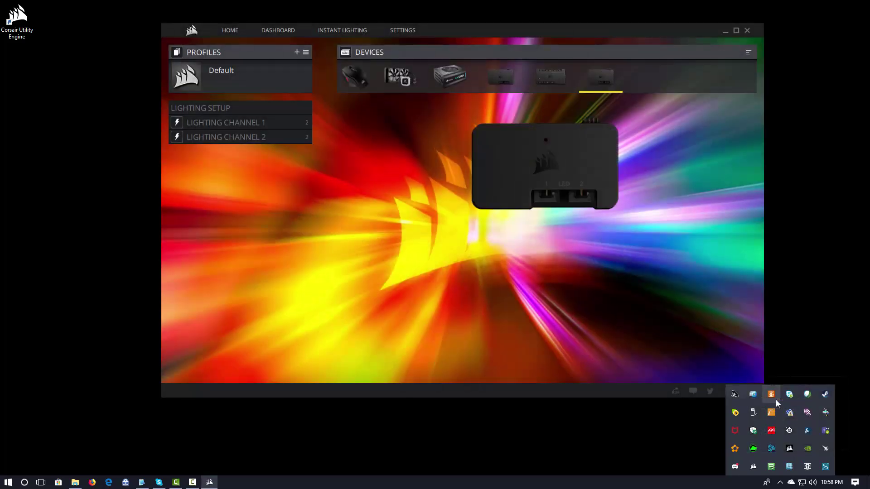
{"action": "left_click", "coordinate": [701, 243]}
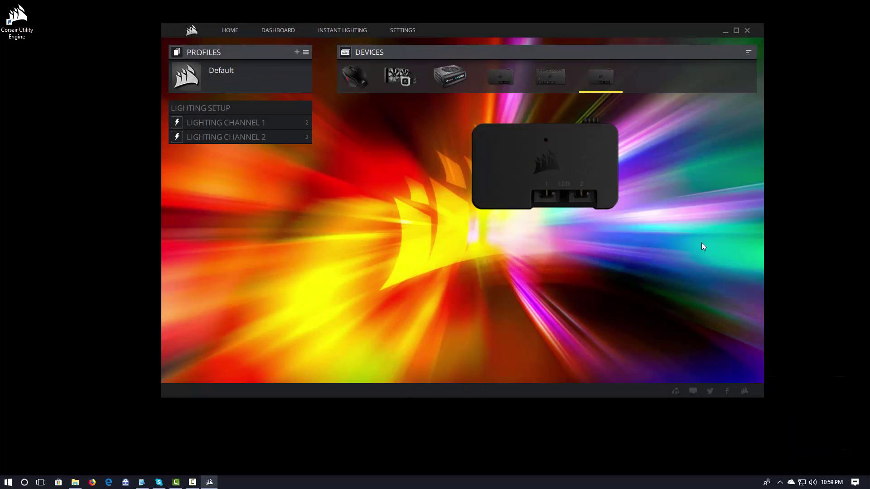
- Open the DASHBOARD tab with the Commander Pro, H115i Pro, motherboard and HX1200I widgets
{"action": "left_click", "coordinate": [268, 29]}
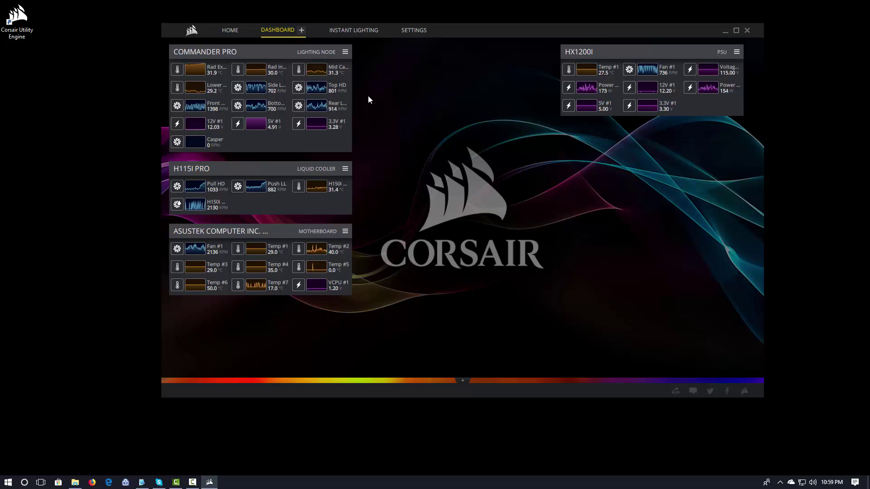
- Tick M65 PRO RGB DPI and SYSTEM INFO's NVIDIA GeForce GTX 1070 in the dashboard widget list
{"action": "left_click", "coordinate": [302, 30]}
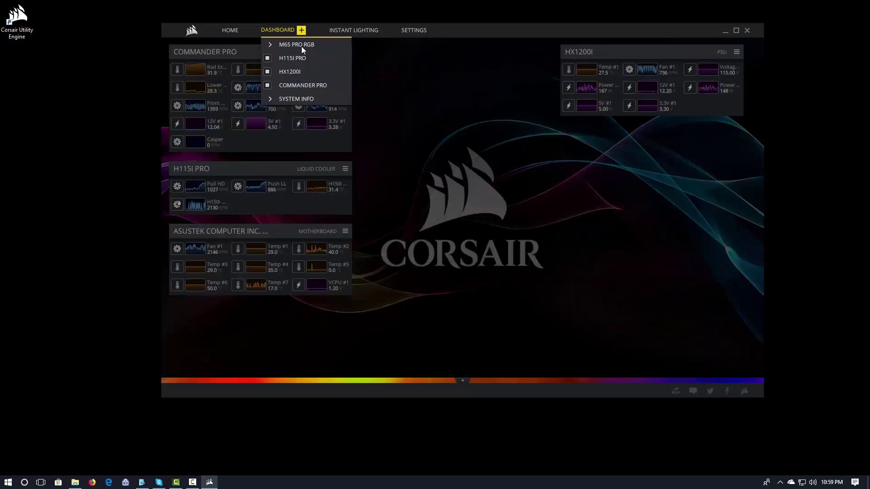
{"action": "left_click", "coordinate": [271, 41]}
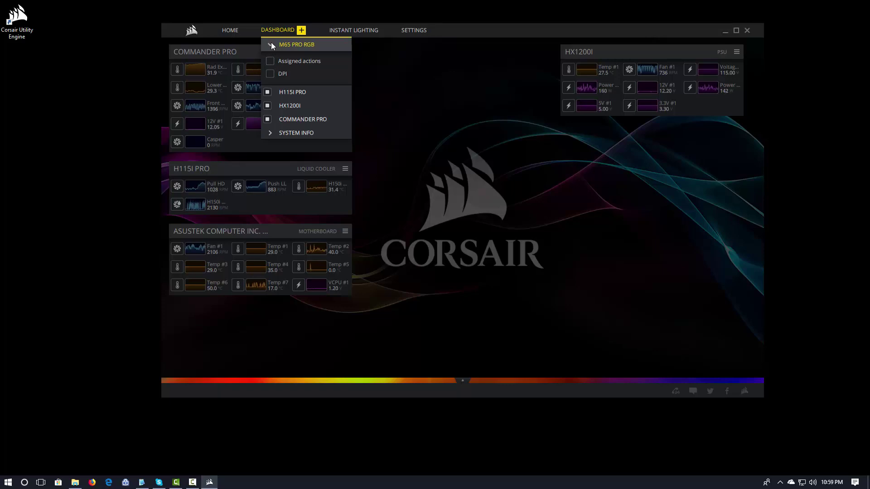
{"action": "left_click", "coordinate": [271, 42]}
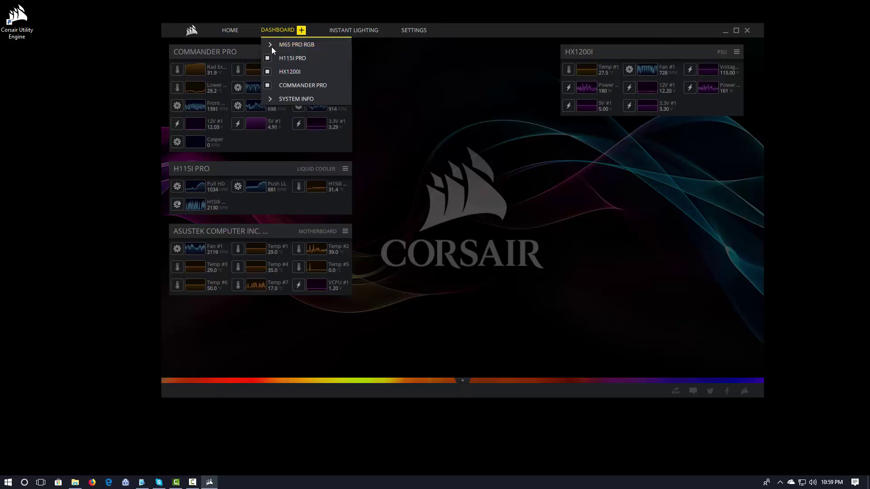
{"action": "left_click", "coordinate": [270, 43]}
{"action": "left_click", "coordinate": [272, 74]}
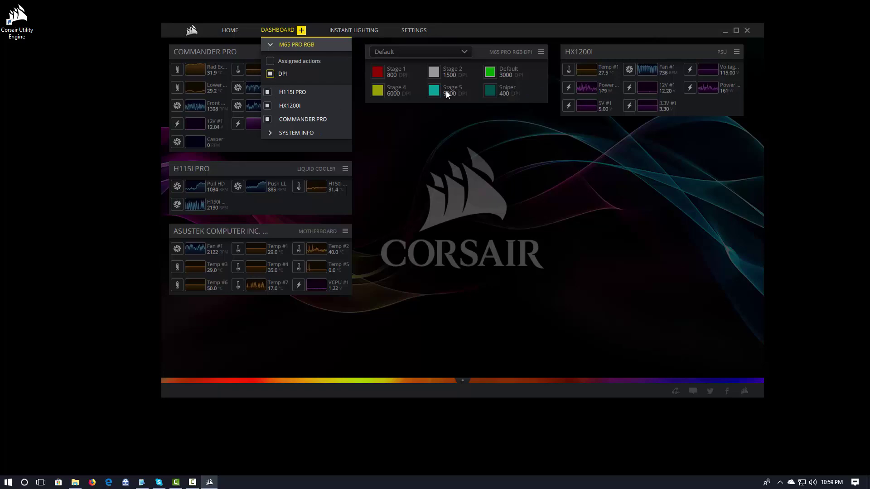
{"action": "left_click", "coordinate": [271, 132]}
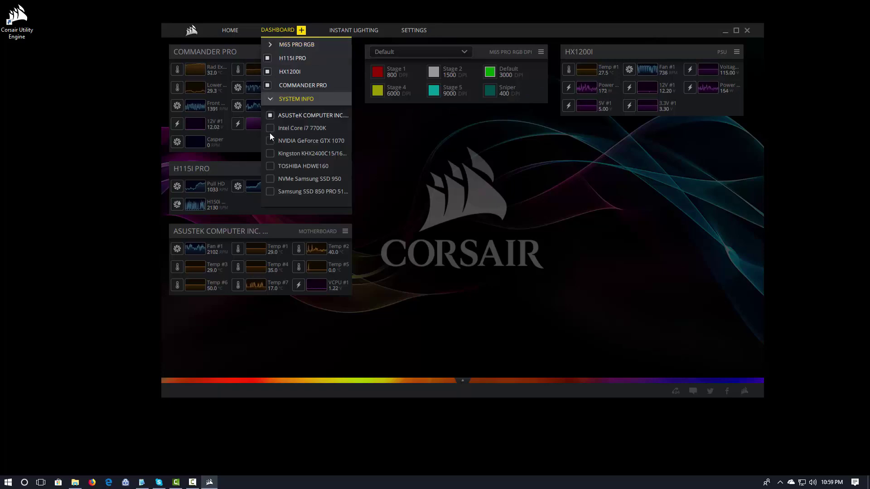
{"action": "left_click", "coordinate": [270, 141]}
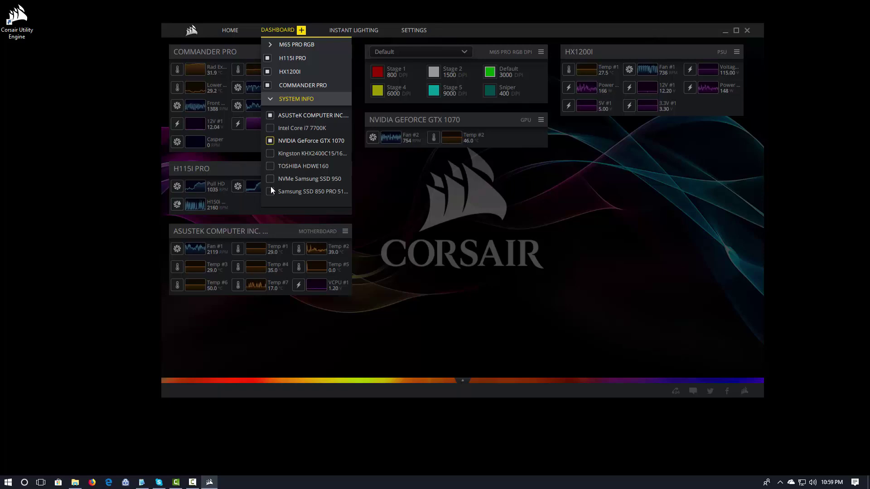
{"action": "left_click", "coordinate": [477, 119]}
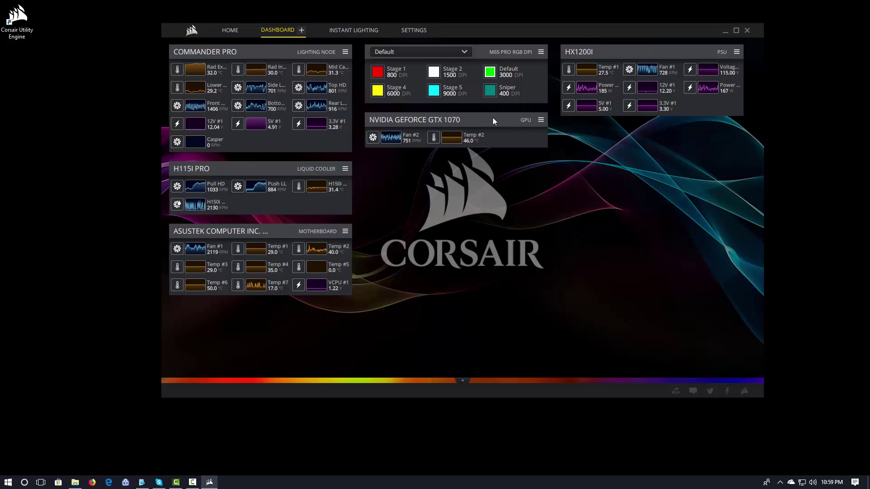
- Drag the GTX 1070 widget below HX1200I, then delete the M65 PRO RGB DPI widget via its menu
{"action": "left_click_drag", "start_coordinate": [502, 118], "coordinate": [697, 142]}
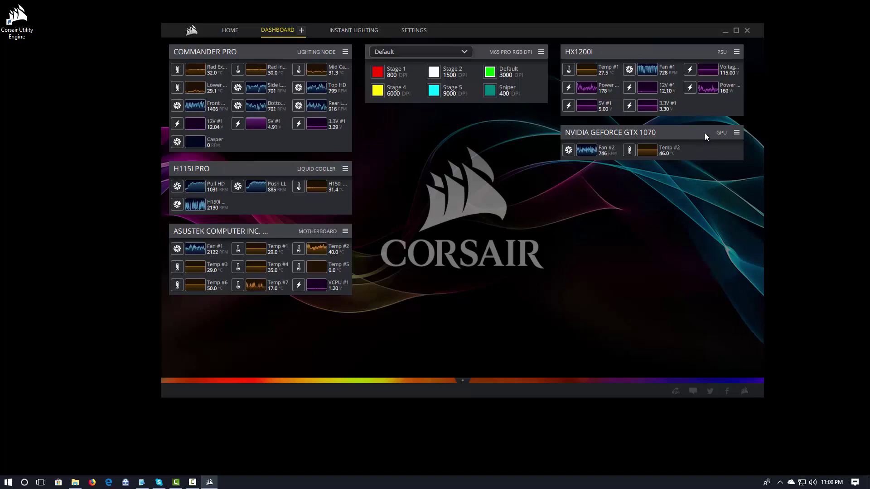
{"action": "mouse_move", "coordinate": [705, 133]}
{"action": "left_mouse_down"}
{"action": "mouse_move", "coordinate": [659, 168]}
{"action": "mouse_move", "coordinate": [627, 166]}
{"action": "mouse_move", "coordinate": [702, 140]}
{"action": "left_mouse_up"}
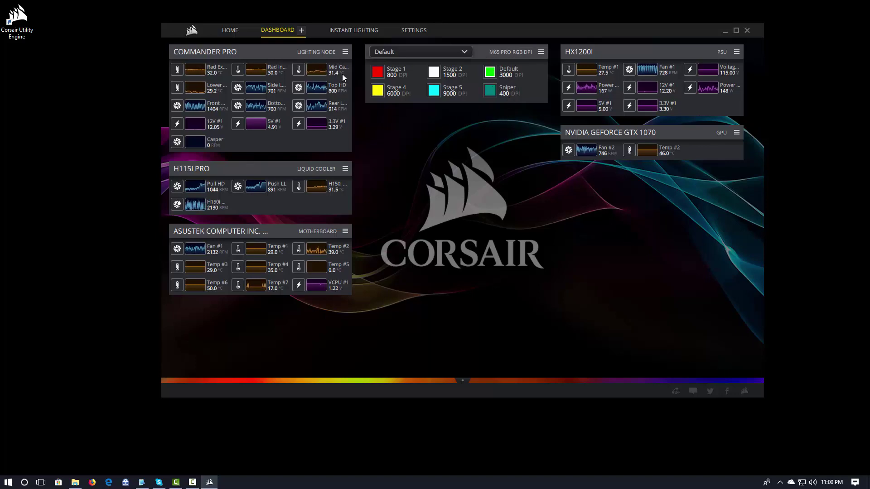
{"action": "left_click", "coordinate": [345, 52]}
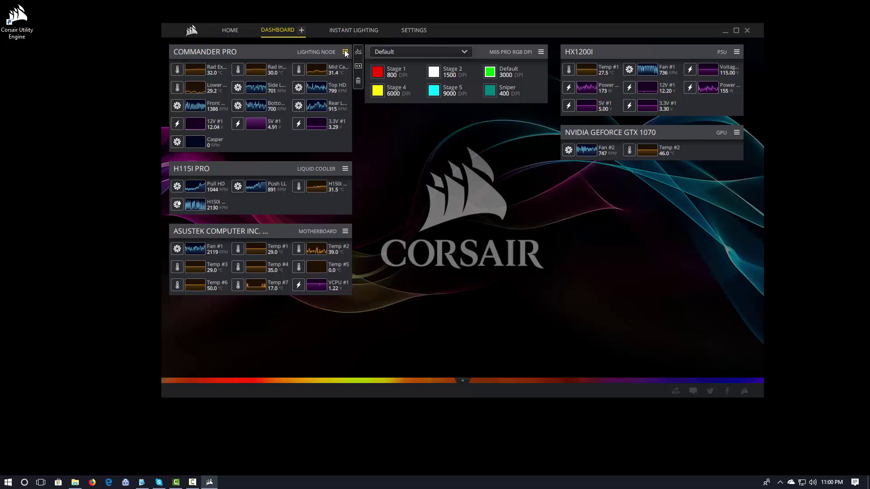
{"action": "left_click", "coordinate": [541, 51]}
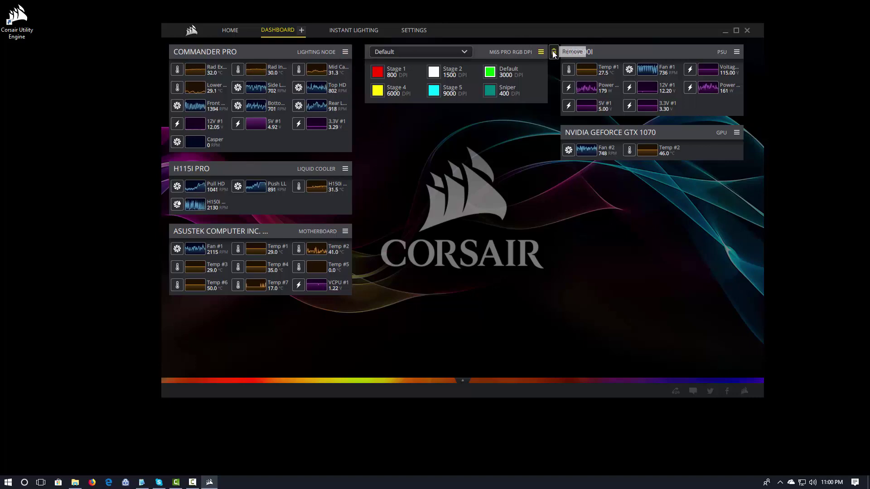
{"action": "left_click", "coordinate": [554, 80]}
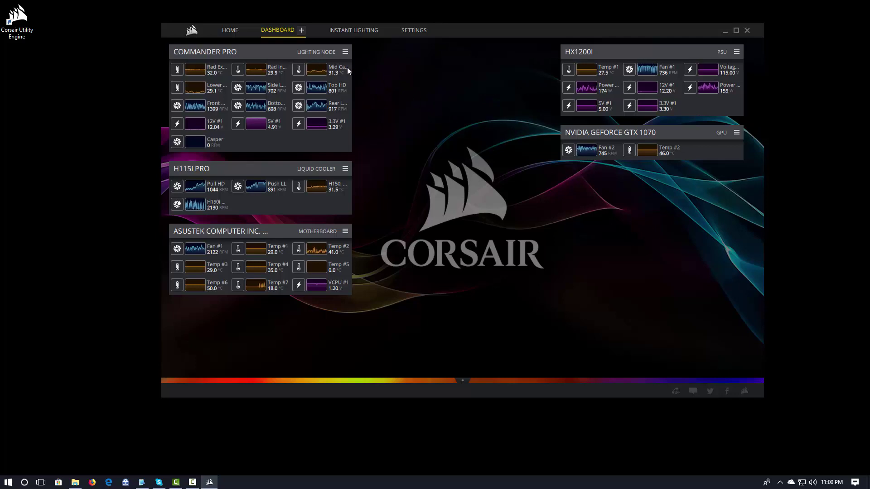
- Choose Increase in the Commander Pro widget's menu to give each sensor a large graph
{"action": "left_click", "coordinate": [345, 52]}
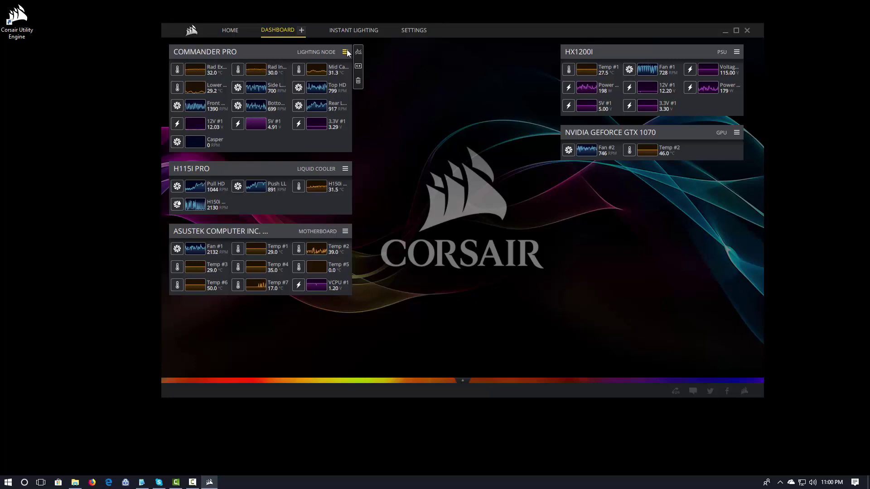
{"action": "left_click", "coordinate": [357, 67]}
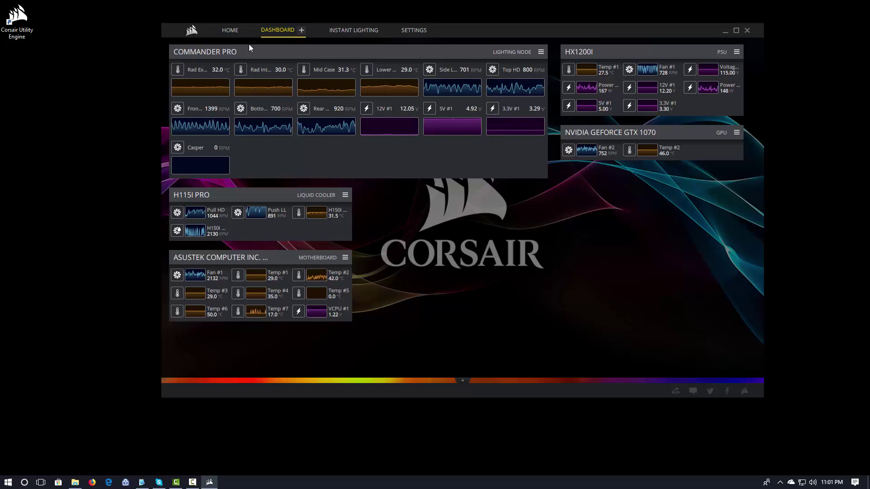
- From Home, open the H115i PRO device page's GRAPHING view of the Pull HD fan speed
{"action": "left_click", "coordinate": [230, 30]}
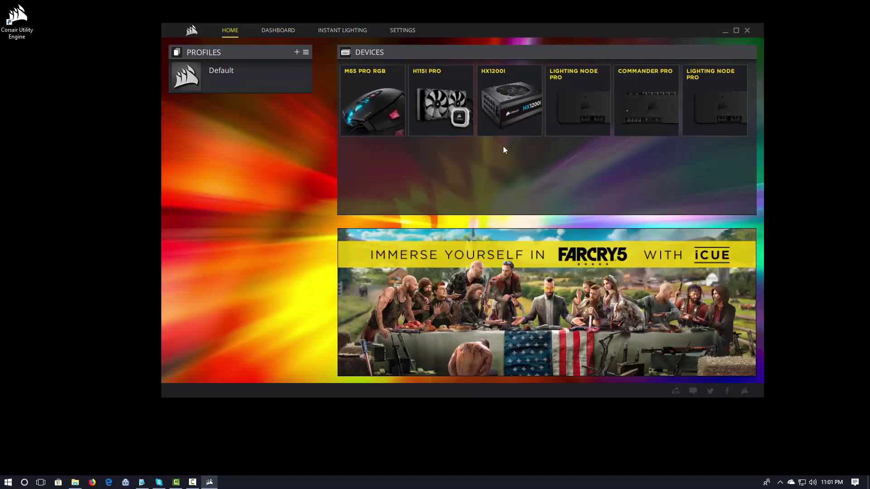
{"action": "left_click", "coordinate": [449, 94]}
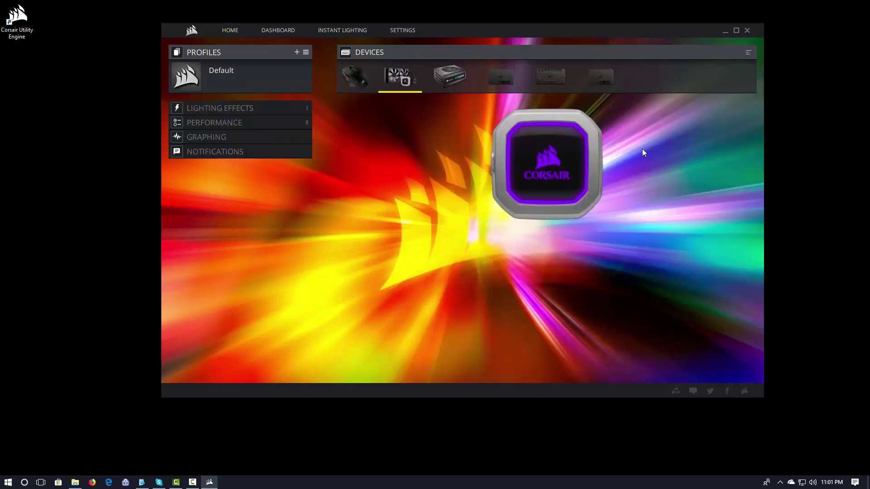
{"action": "left_click", "coordinate": [225, 138]}
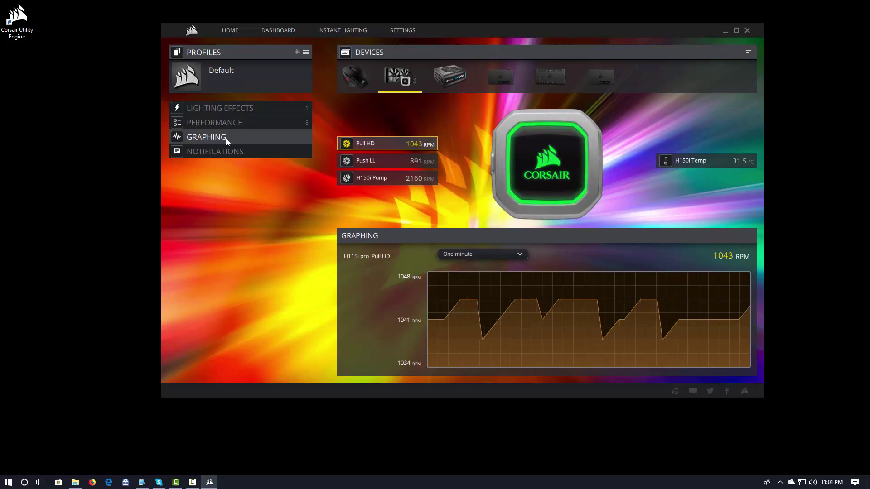
- Plot the H150i Temp sensor, widening the range from 5, 10, 30 minutes to one hour
{"action": "left_click", "coordinate": [717, 164]}
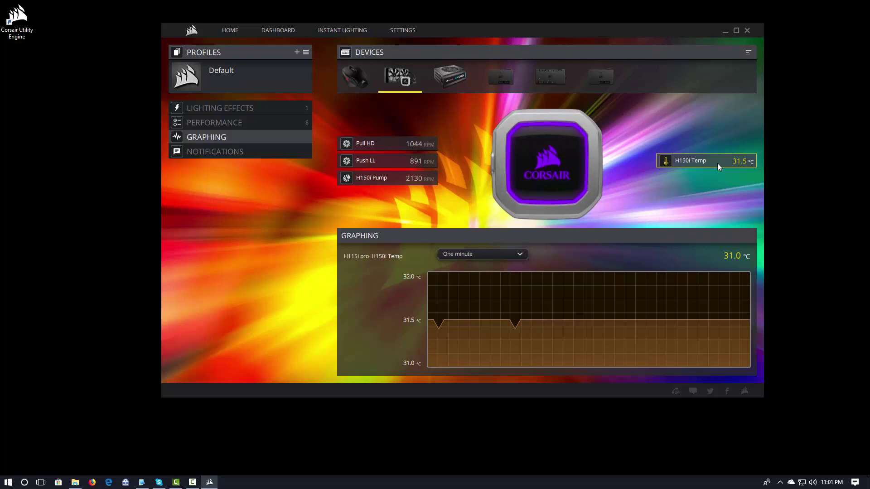
{"action": "left_click", "coordinate": [514, 255]}
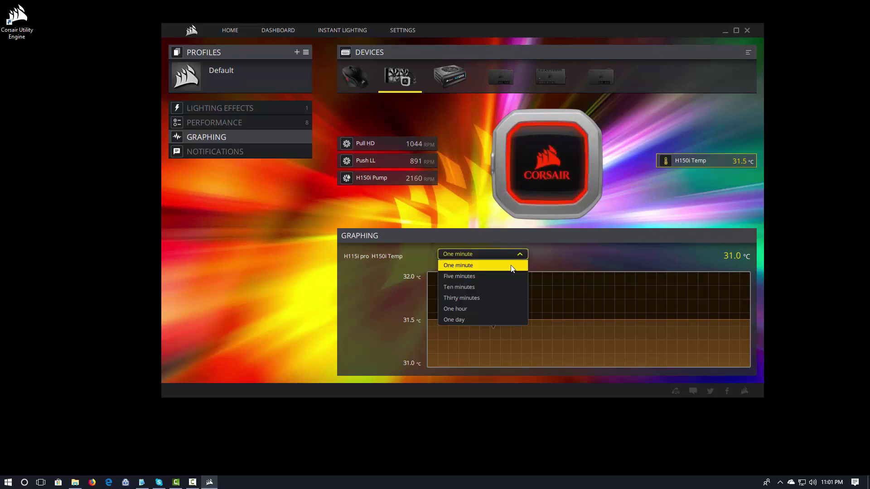
{"action": "left_click", "coordinate": [511, 276]}
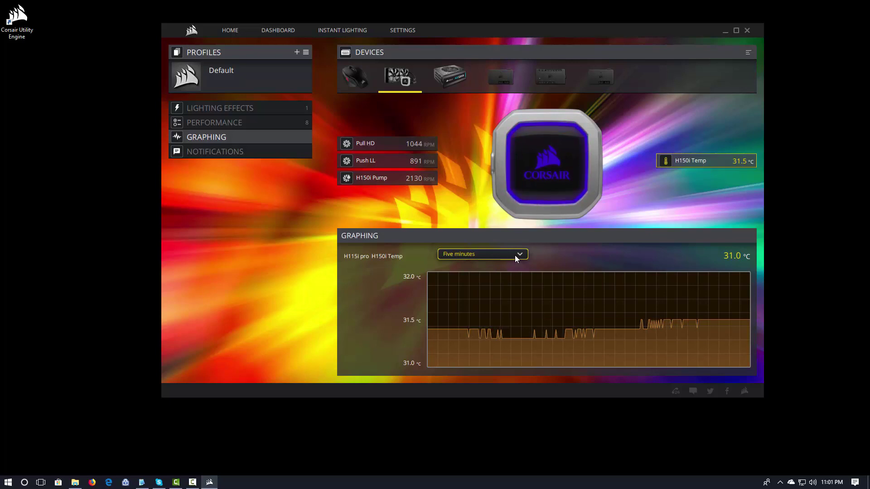
{"action": "left_click", "coordinate": [514, 255]}
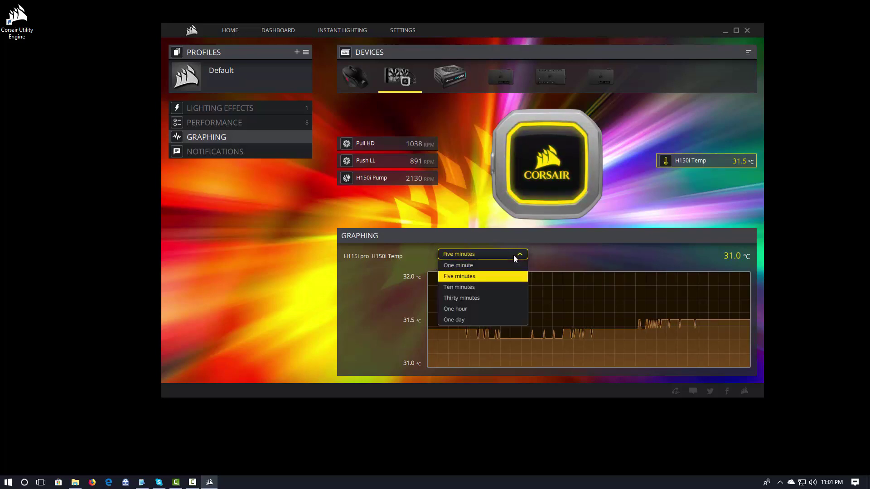
{"action": "left_click", "coordinate": [506, 288]}
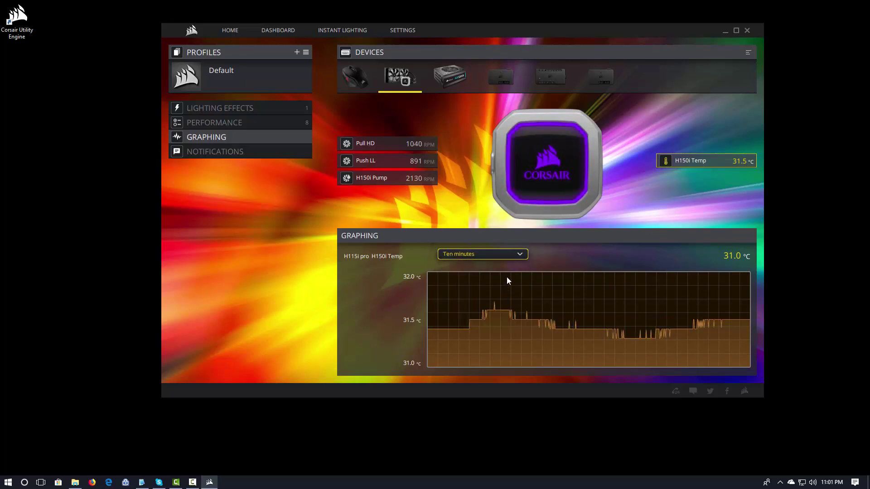
{"action": "left_click", "coordinate": [520, 254]}
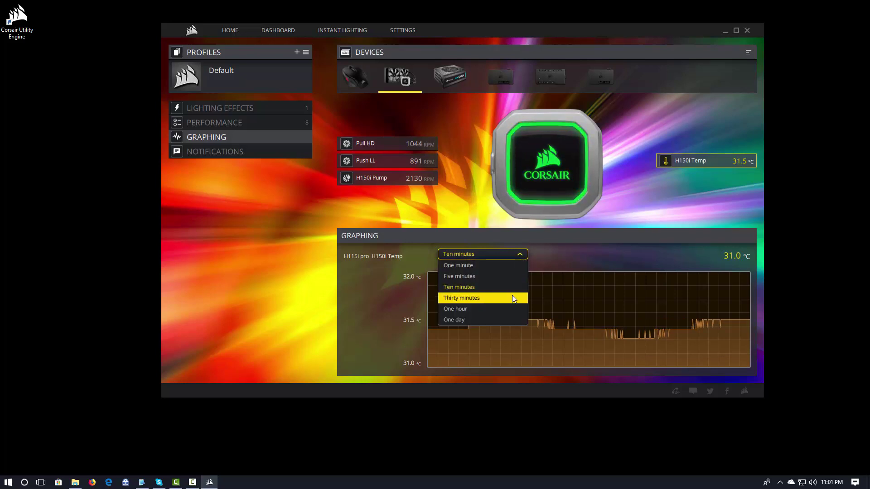
{"action": "left_click", "coordinate": [512, 295]}
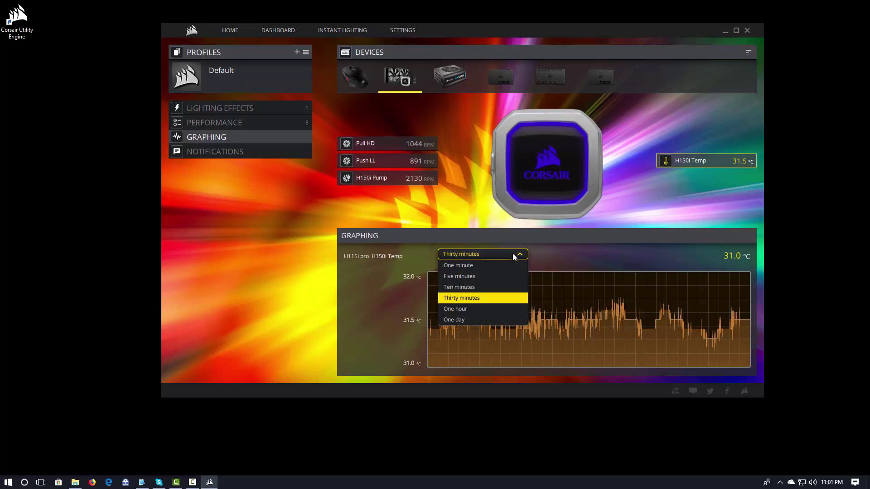
{"action": "left_click", "coordinate": [502, 307]}
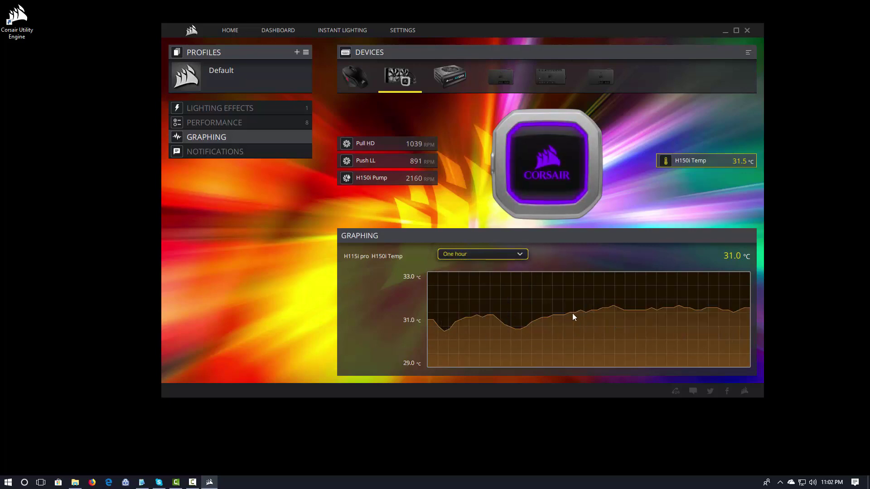
{"action": "left_click", "coordinate": [518, 254]}
{"action": "left_click", "coordinate": [486, 314]}
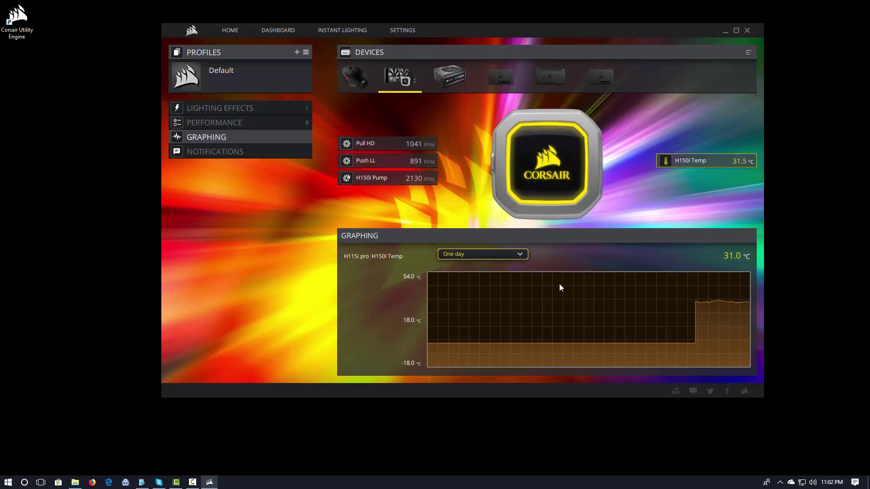
{"action": "left_click", "coordinate": [520, 254]}
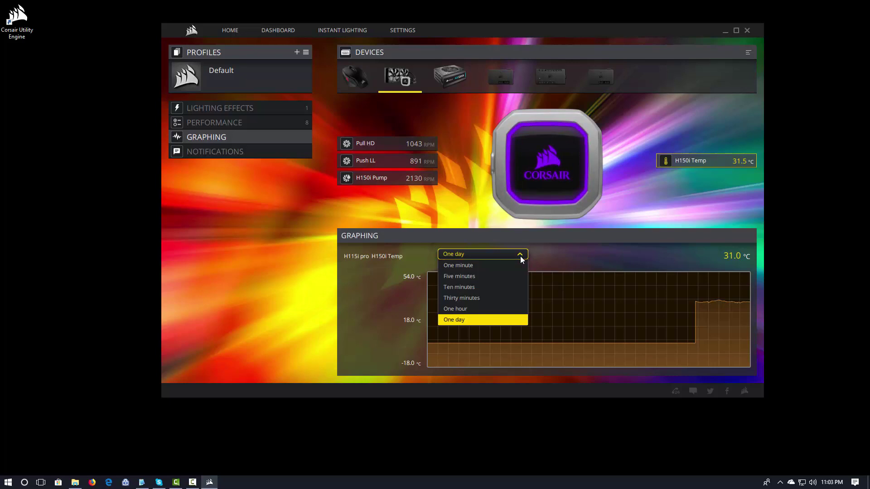
{"action": "left_click", "coordinate": [498, 308]}
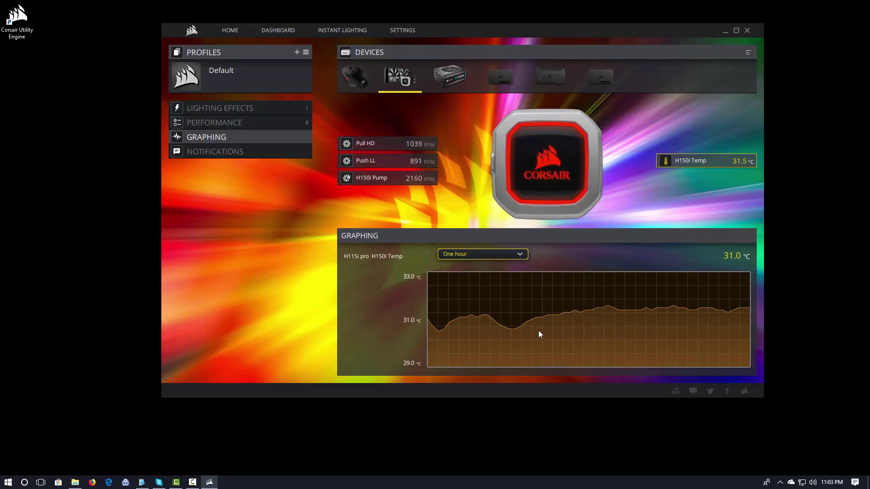
- On the Commander Pro's graphing view, plot the Rad Intake temperature sensor
{"action": "left_click", "coordinate": [546, 75]}
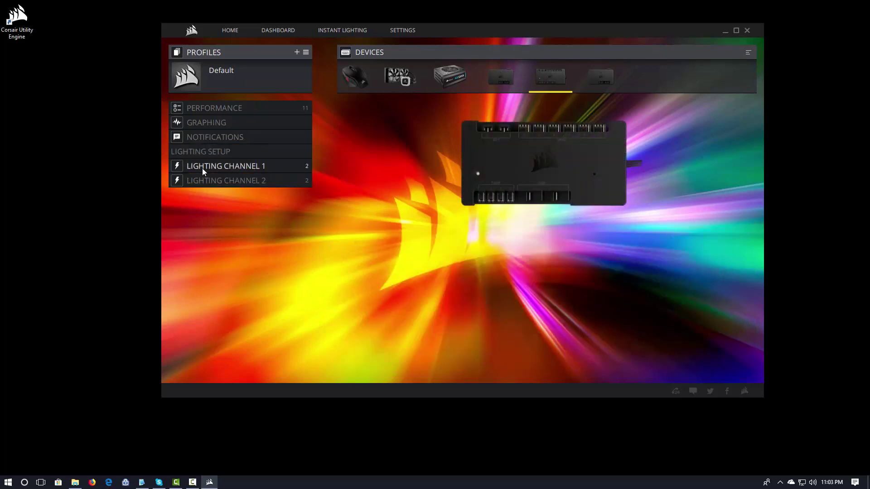
{"action": "left_click", "coordinate": [218, 123]}
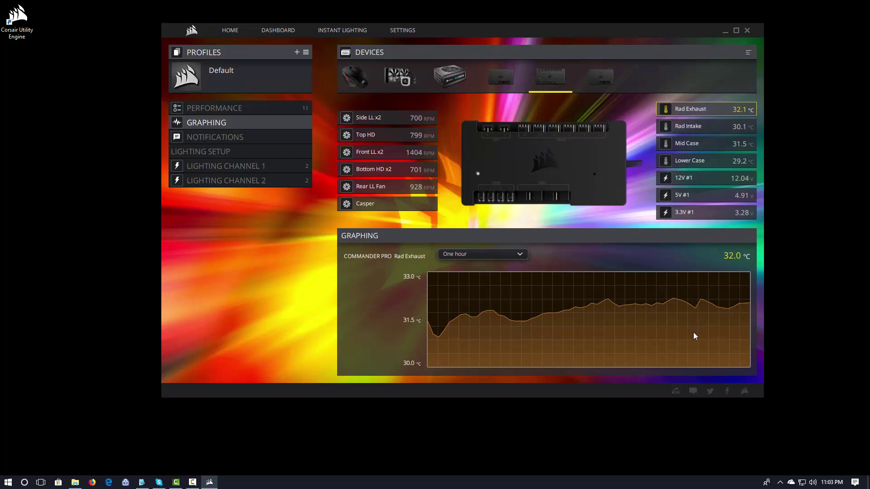
{"action": "left_click", "coordinate": [712, 127]}
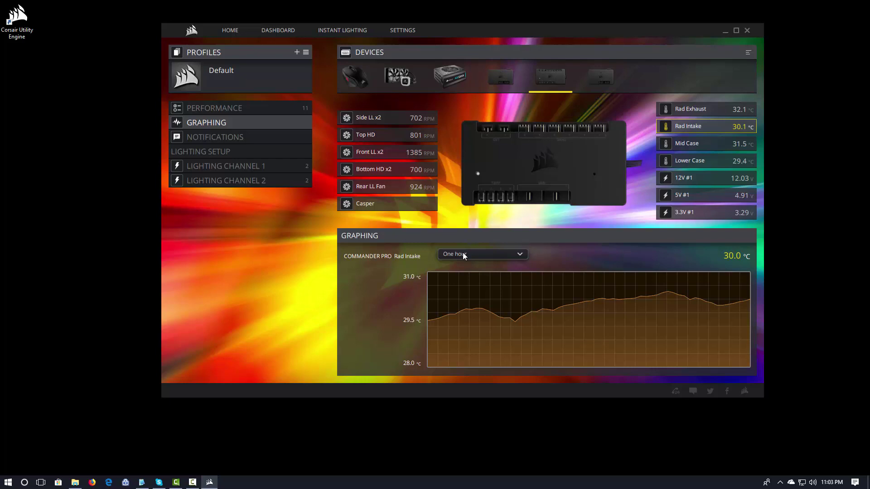
- In the HX1200i graphing view, plot Fan #1 speed, then the Power Out #1 wattage
{"action": "left_click", "coordinate": [446, 78]}
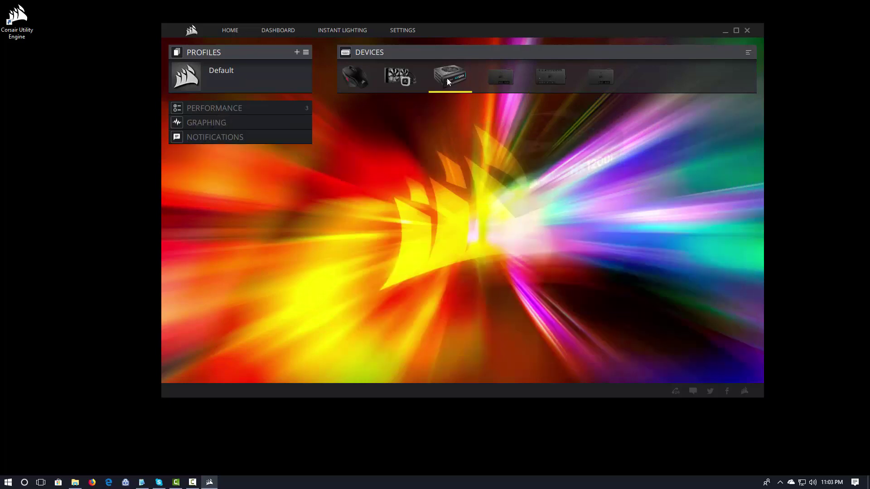
{"action": "left_click", "coordinate": [210, 122]}
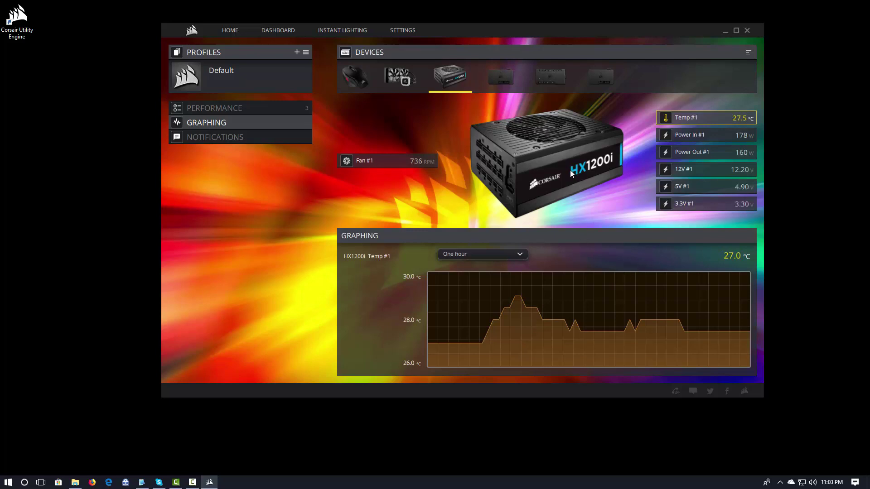
{"action": "left_click", "coordinate": [405, 163]}
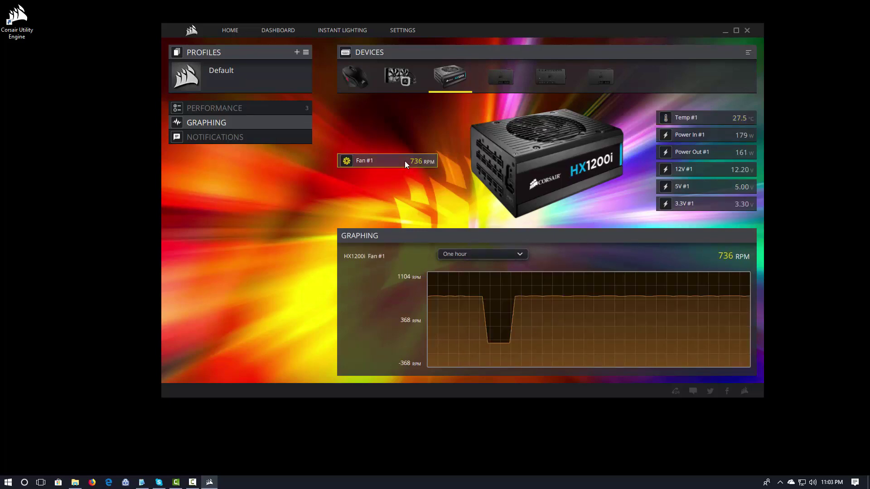
{"action": "left_click", "coordinate": [697, 153]}
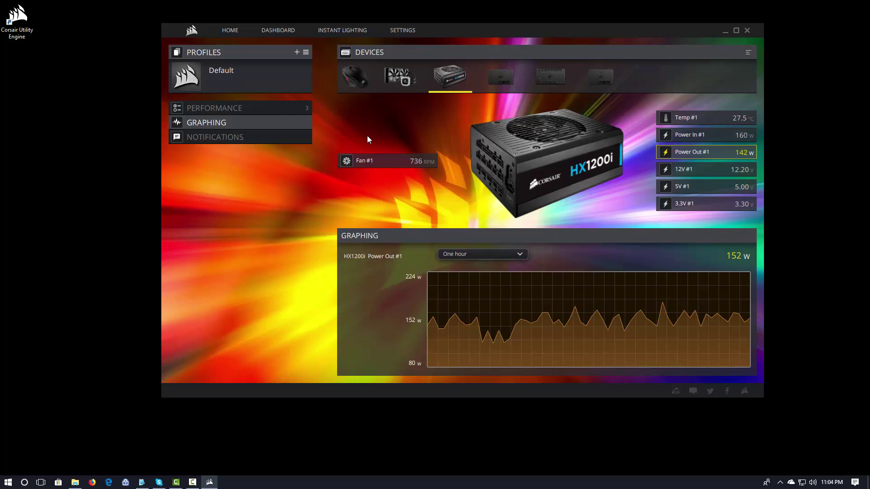
- Return to the Dashboard and toggle the Kingston memory widget on and back off
{"action": "left_click", "coordinate": [283, 31]}
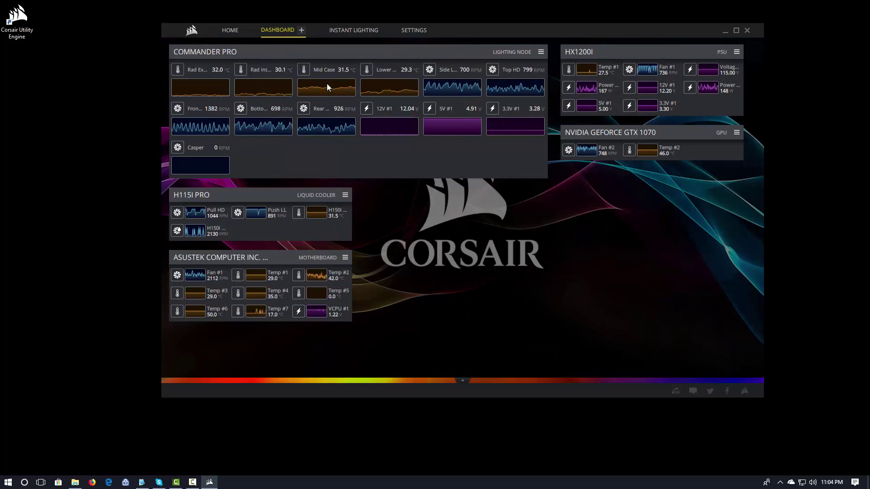
{"action": "left_click", "coordinate": [301, 30]}
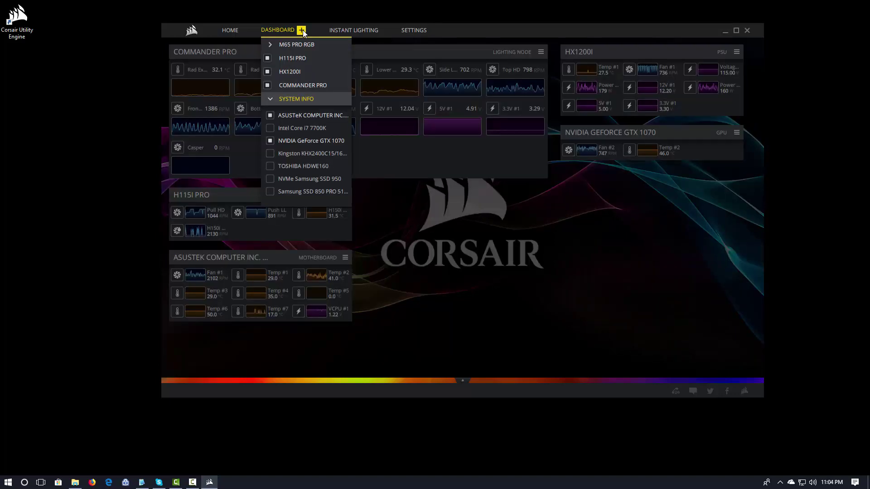
{"action": "left_click", "coordinate": [290, 154]}
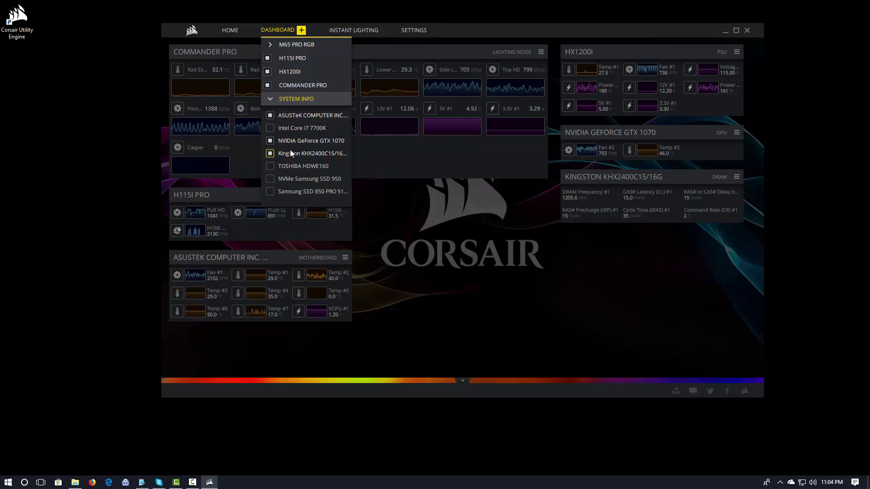
{"action": "left_click", "coordinate": [290, 152]}
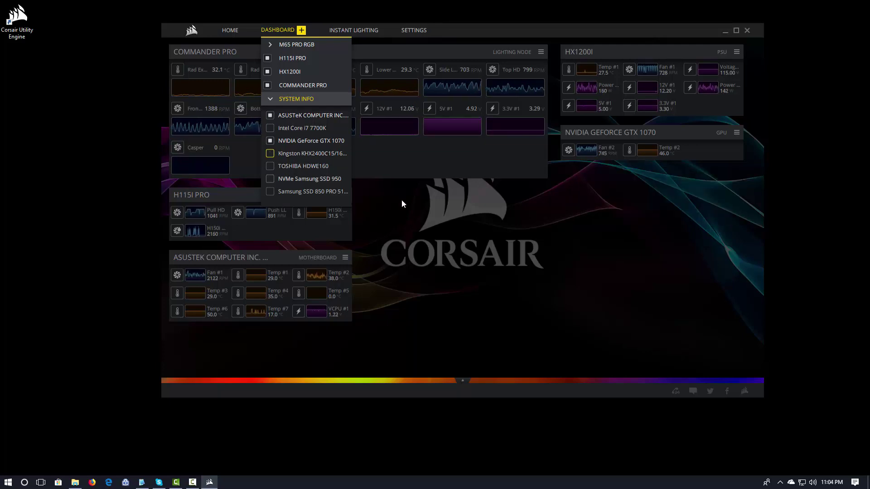
{"action": "left_click", "coordinate": [543, 267]}
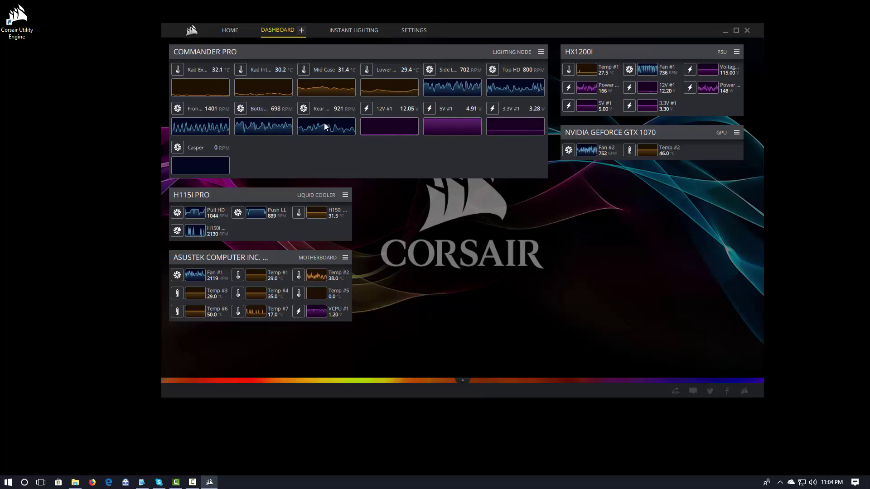
- From the Home page, open the Commander Pro device tile
{"action": "left_click", "coordinate": [231, 32]}
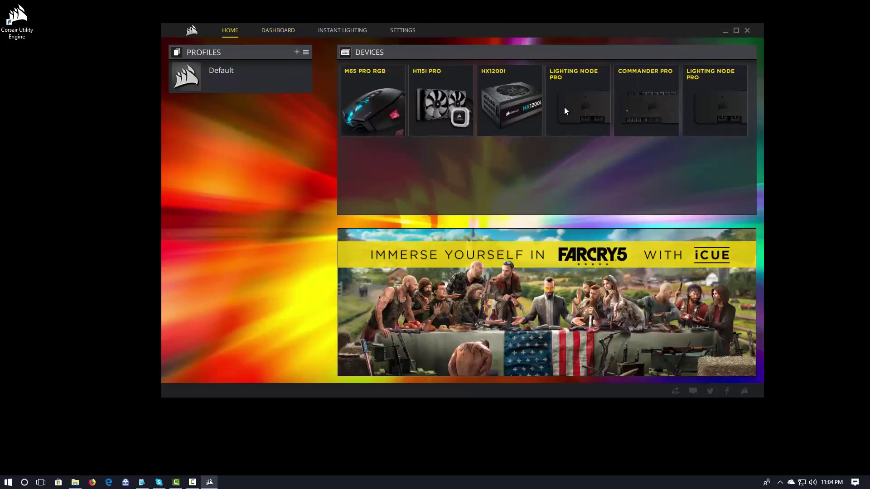
{"action": "left_click", "coordinate": [647, 104]}
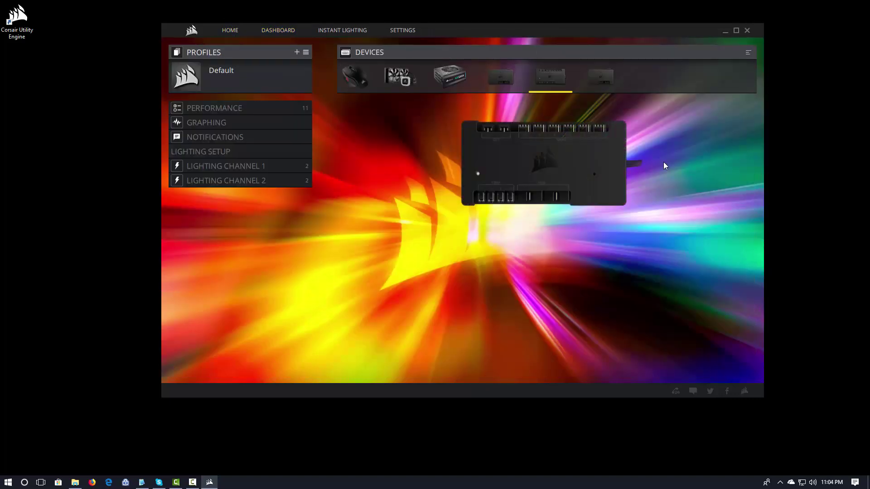